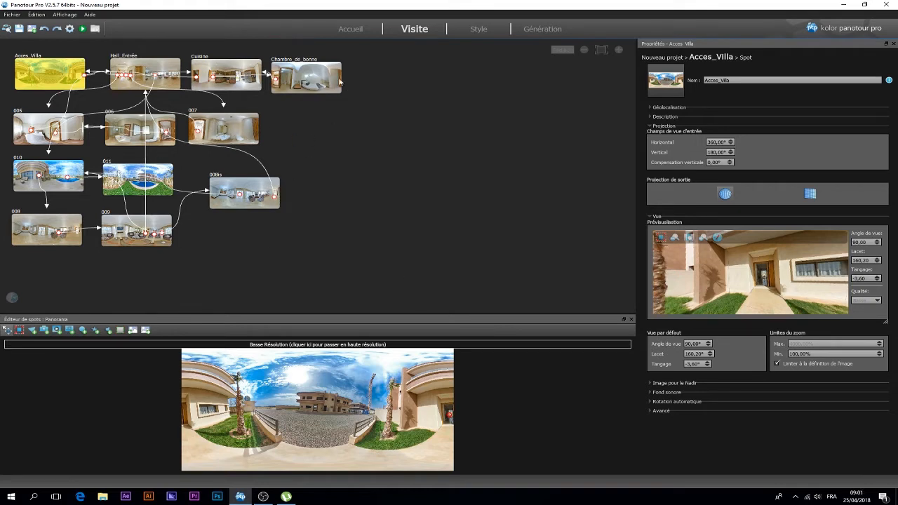
# Examine the Hall_Entrée panorama and the spot in panorama 005 that leads to it.
pyautogui.click(149, 67)
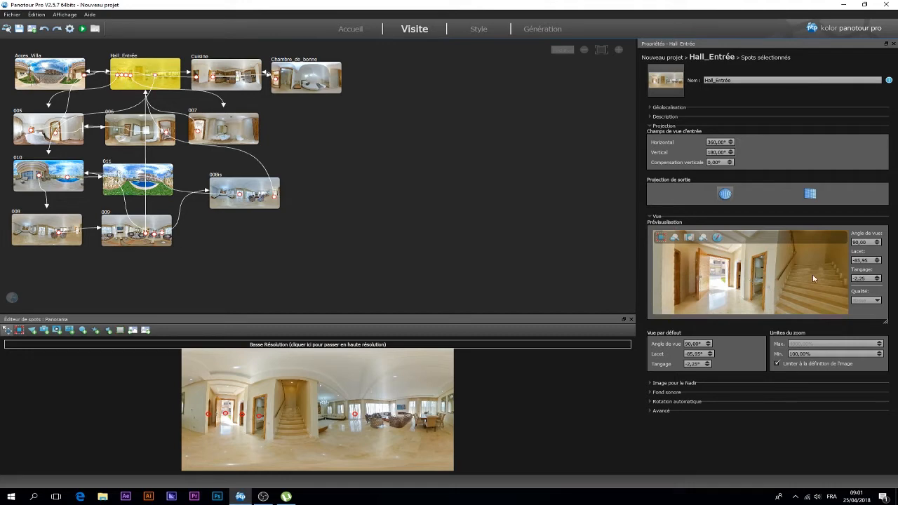
pyautogui.click(480, 34)
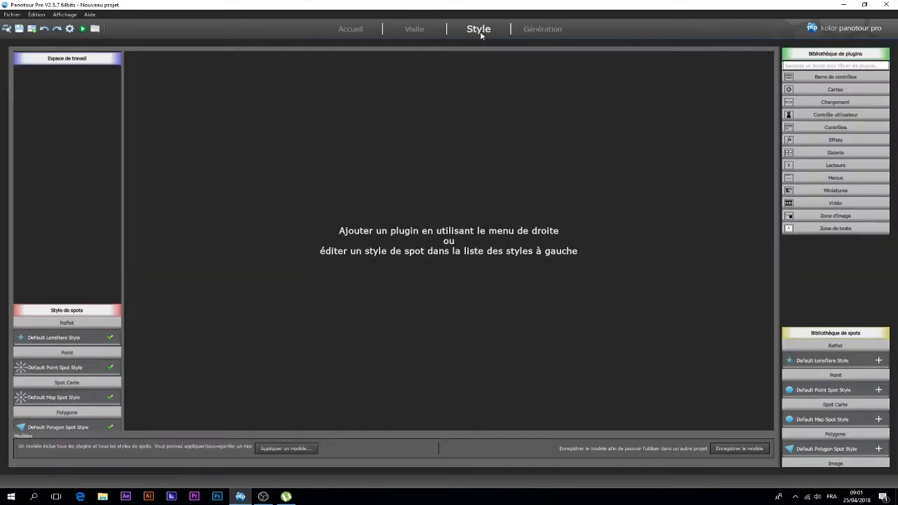
pyautogui.click(408, 32)
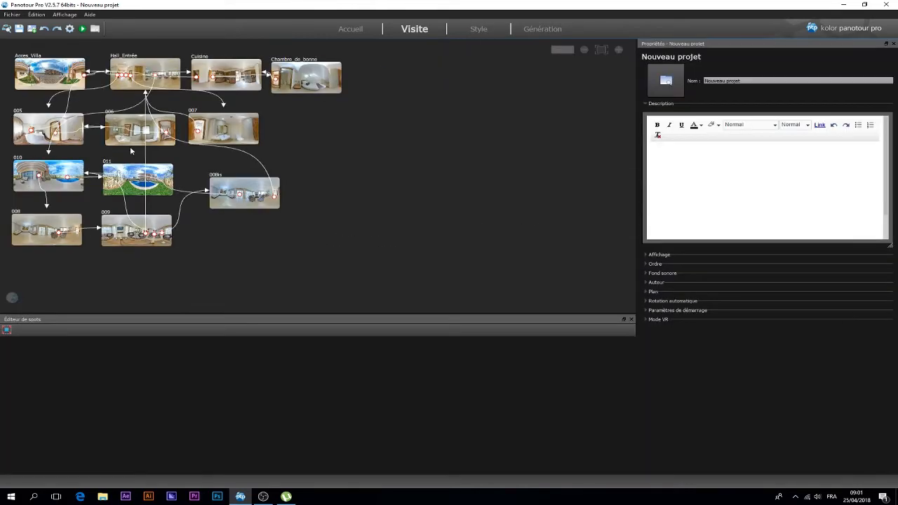
pyautogui.click(31, 132)
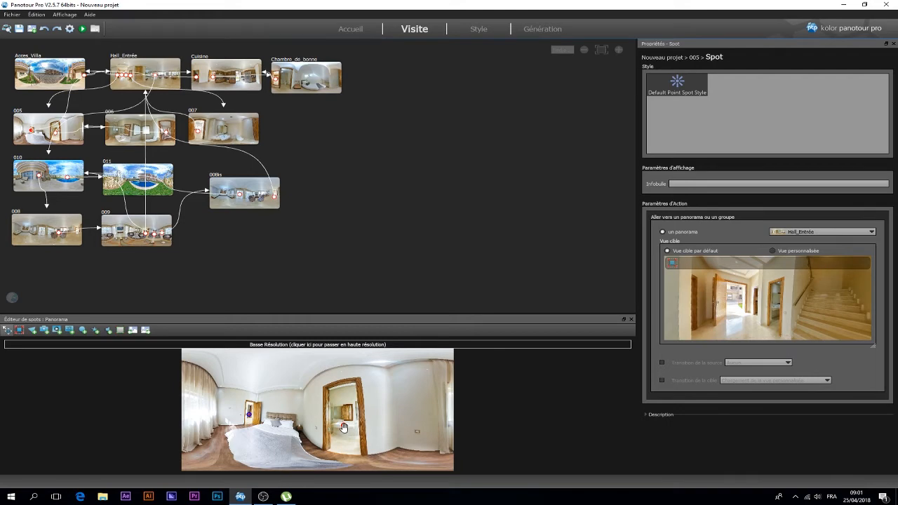
# Set the library icon of the Default Point Spot Style to "Métal - Image (Animation)".
pyautogui.click(475, 33)
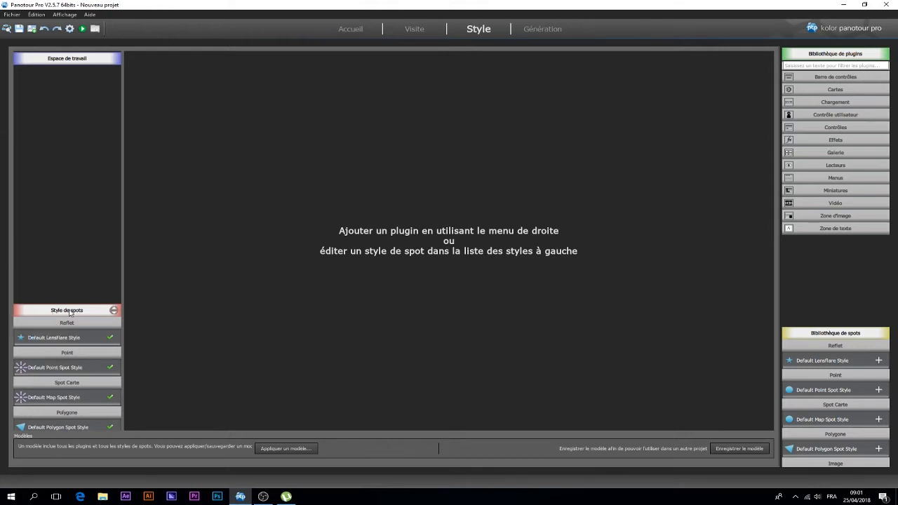
pyautogui.click(113, 310)
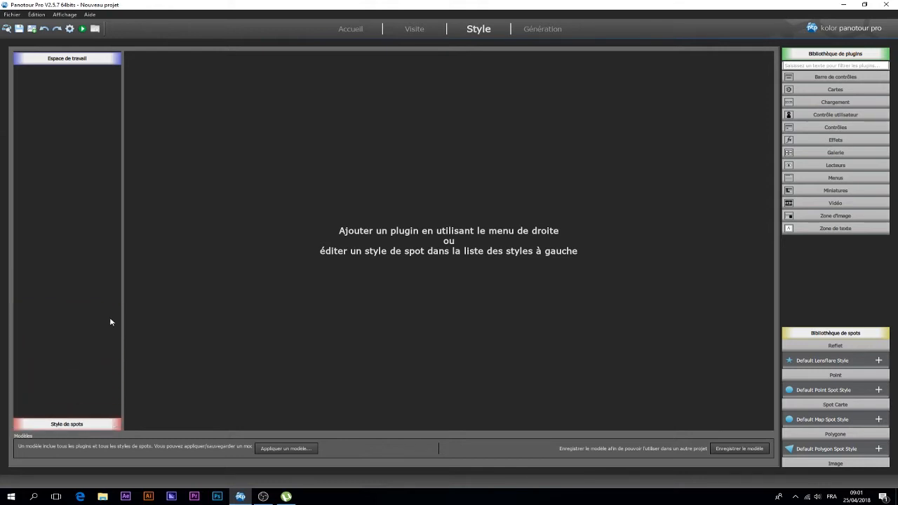
pyautogui.click(114, 424)
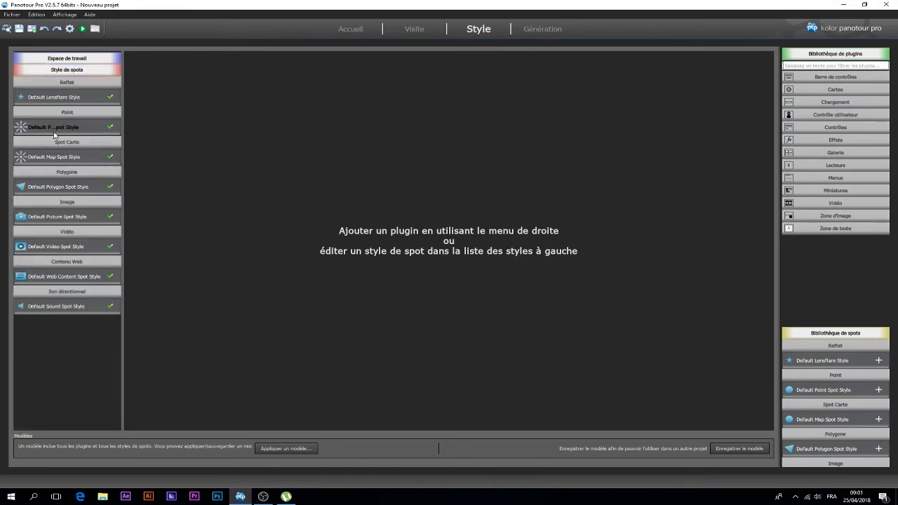
pyautogui.click(53, 127)
pyautogui.click(263, 114)
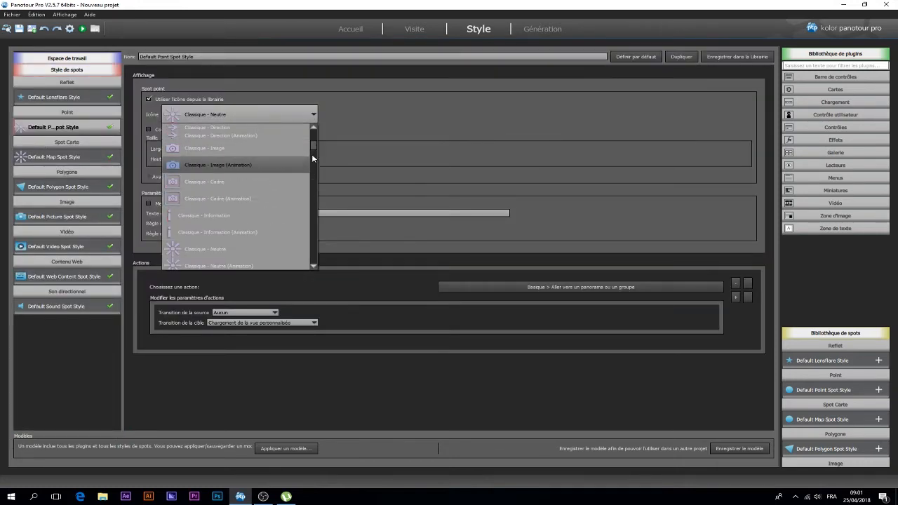
pyautogui.moveTo(313, 146); pyautogui.dragTo(307, 204)
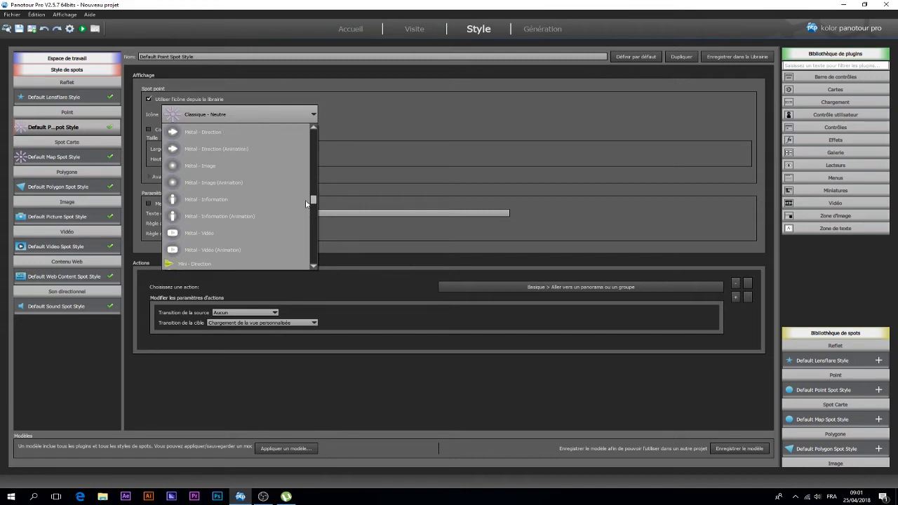
pyautogui.click(195, 184)
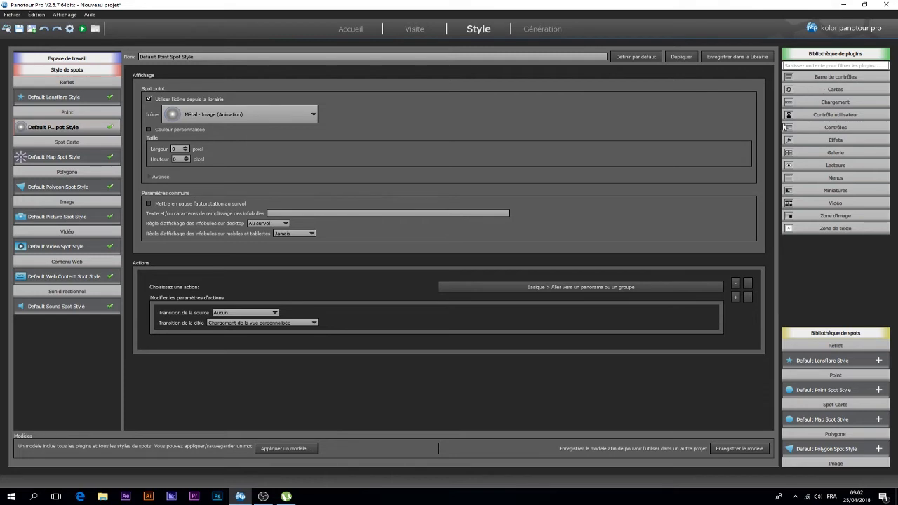
# Add the Gyroscope user-control plugin to the project and display the workspace's plugin list.
pyautogui.click(833, 117)
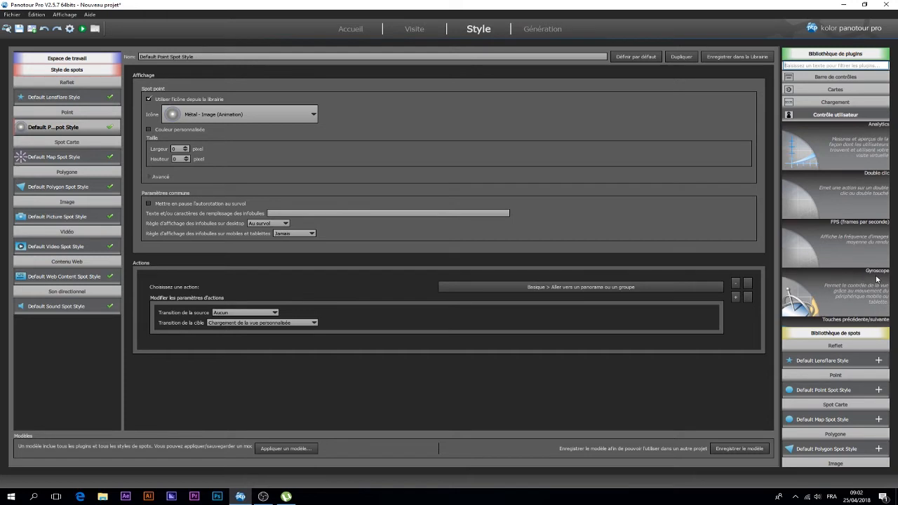
pyautogui.click(804, 299)
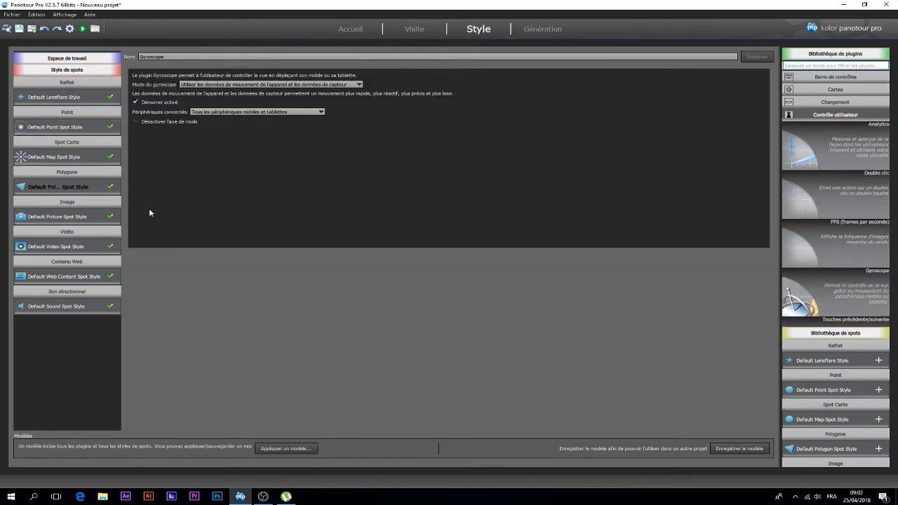
pyautogui.click(96, 59)
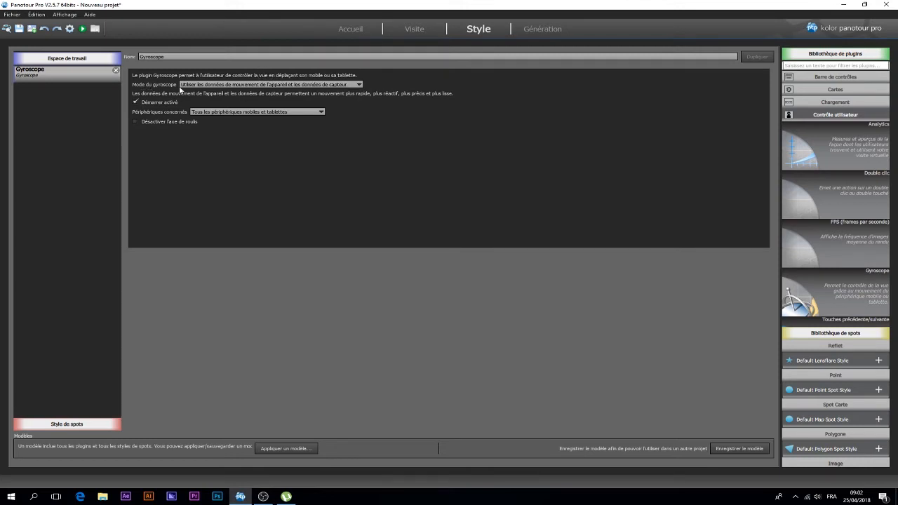
# Choose device motion plus sensor data as the gyroscope mode and apply it to all mobile devices and tablets.
pyautogui.click(223, 86)
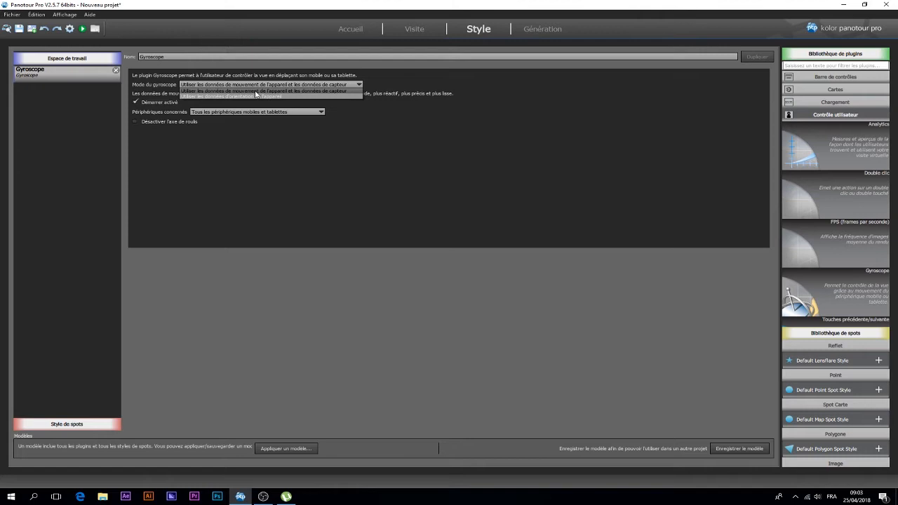
pyautogui.click(257, 91)
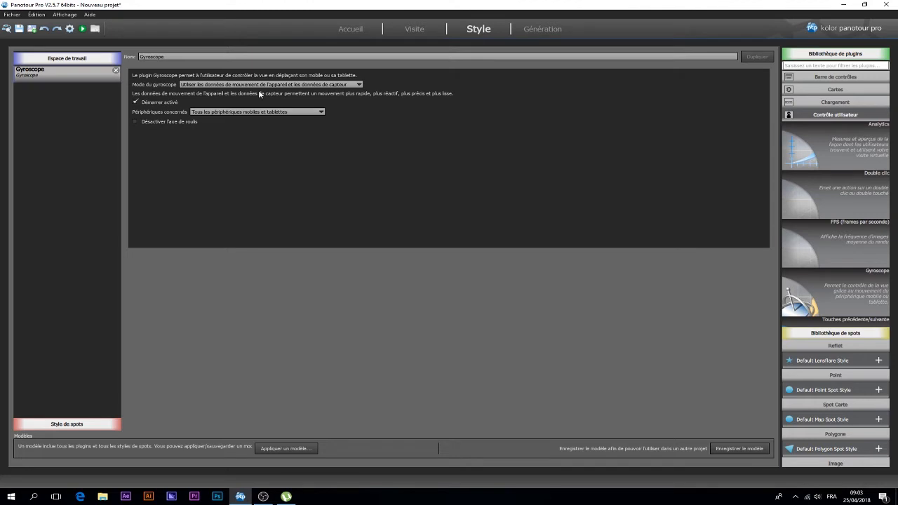
pyautogui.click(222, 113)
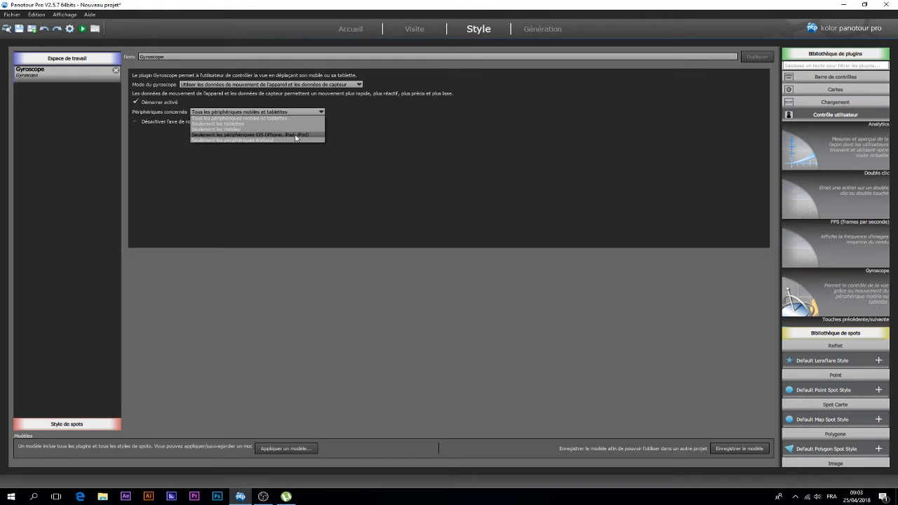
pyautogui.click(231, 120)
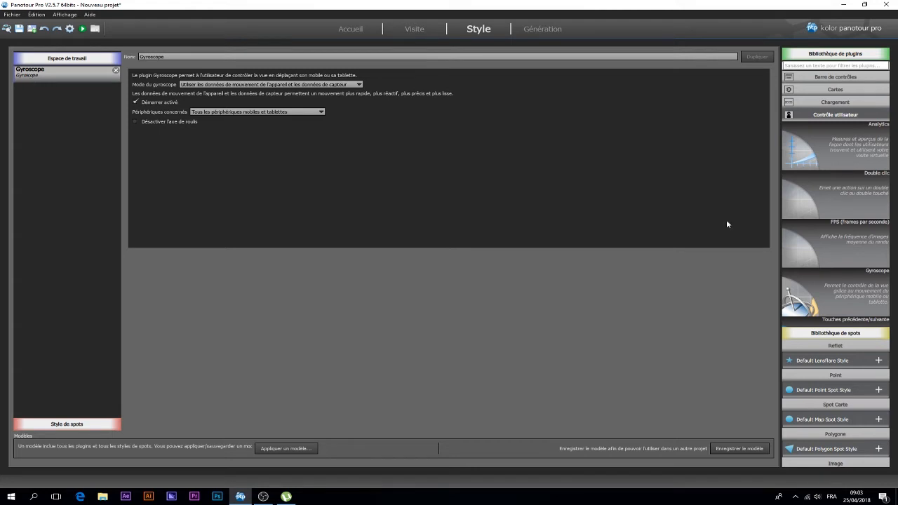
# Add the "Bouton du mode VR" control, anchor it in the tour's bottom-right corner and make it available only on mobile devices.
pyautogui.click(825, 115)
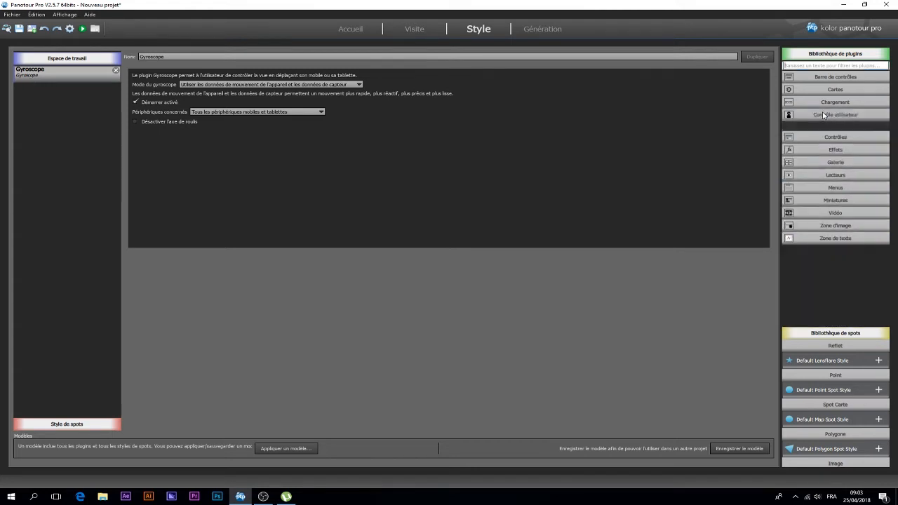
pyautogui.click(823, 128)
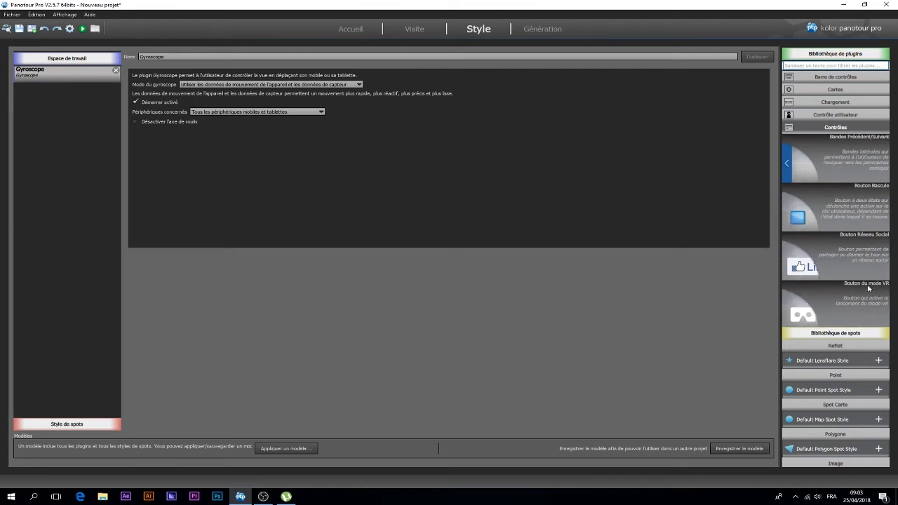
pyautogui.doubleClick(827, 318)
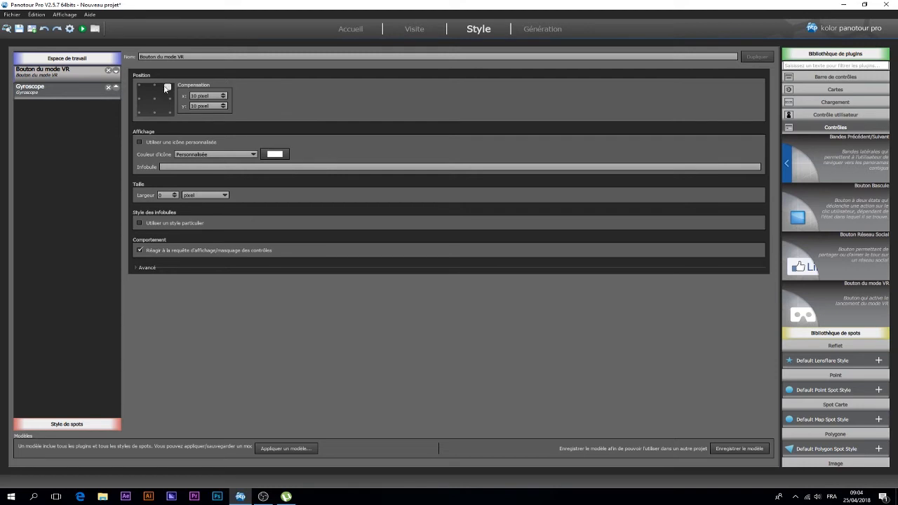
pyautogui.click(168, 112)
pyautogui.click(136, 268)
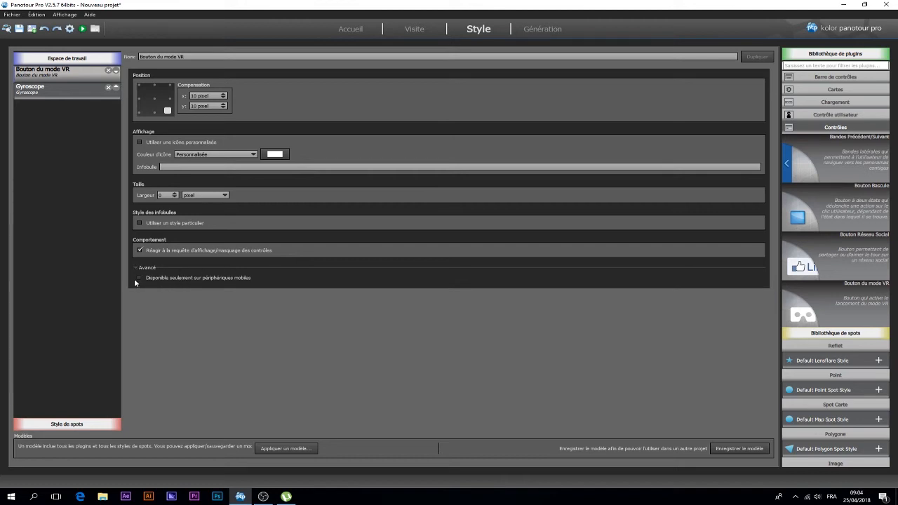
pyautogui.click(139, 278)
# In the project's VR mode properties, set the cursor display to "Toujours" and its colour to light pink.
pyautogui.click(414, 30)
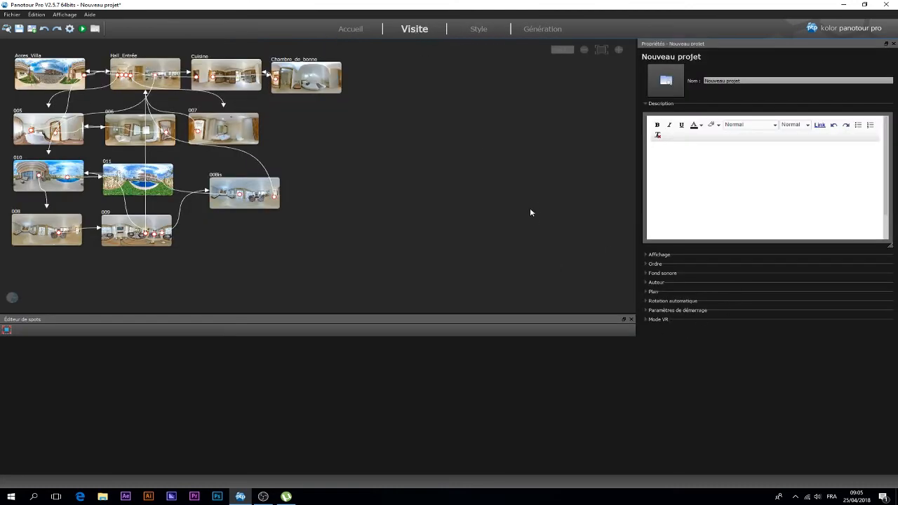
pyautogui.click(646, 319)
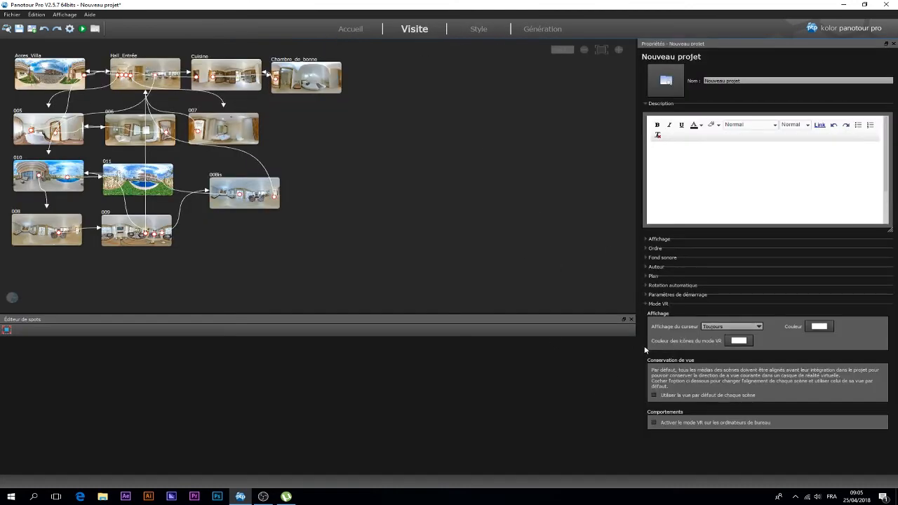
pyautogui.click(710, 327)
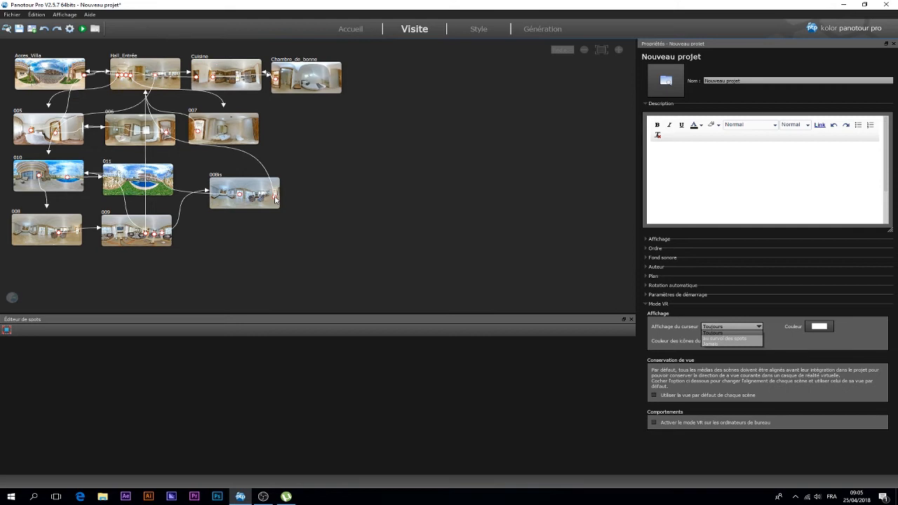
pyautogui.click(712, 335)
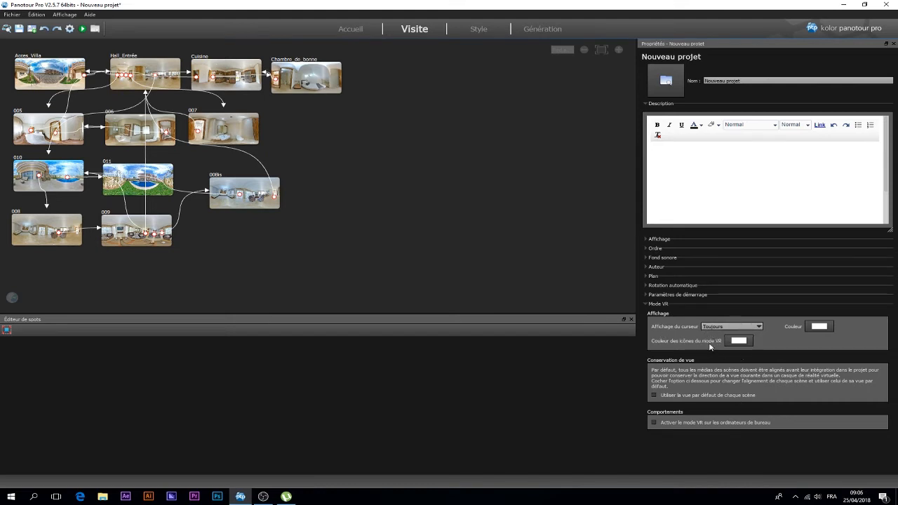
pyautogui.click(815, 329)
pyautogui.click(845, 369)
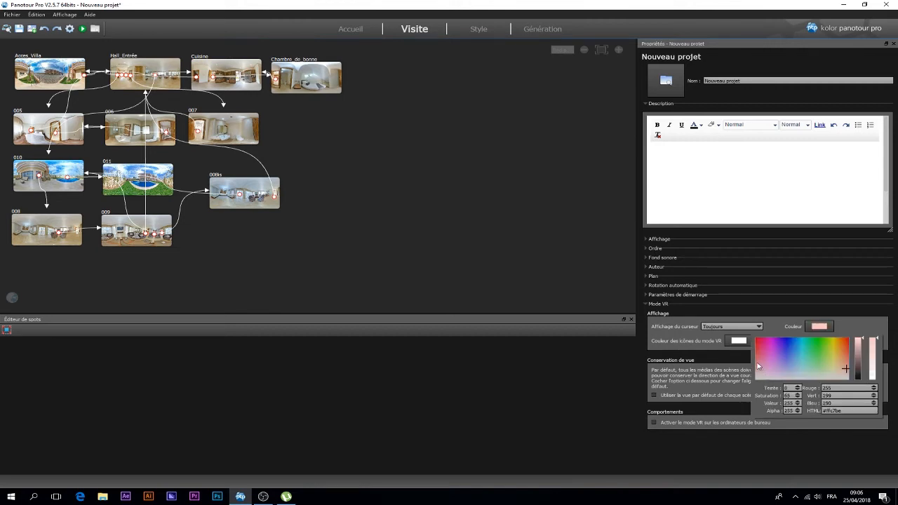
pyautogui.click(758, 363)
pyautogui.moveTo(757, 365); pyautogui.dragTo(757, 369)
pyautogui.click(680, 335)
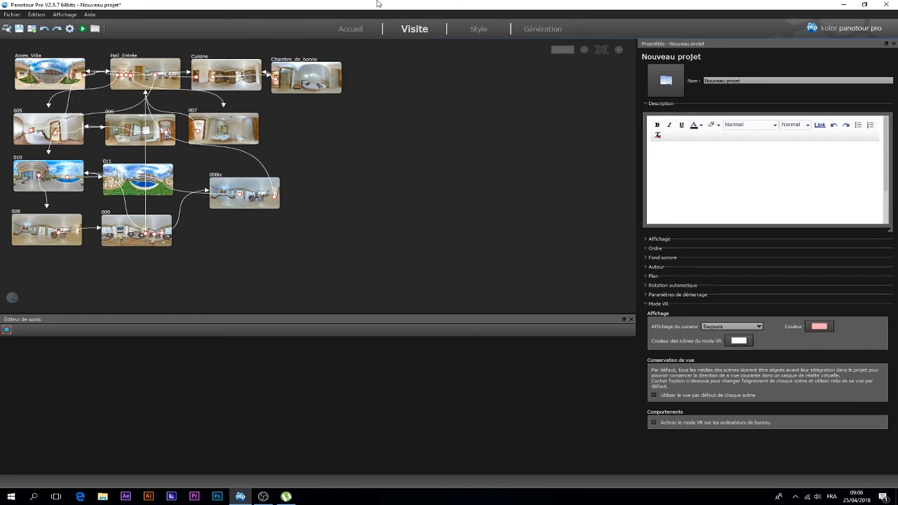
# Set the VR mode button's icon colour to light blue #bce2ff, leaving the custom icon option off.
pyautogui.click(472, 32)
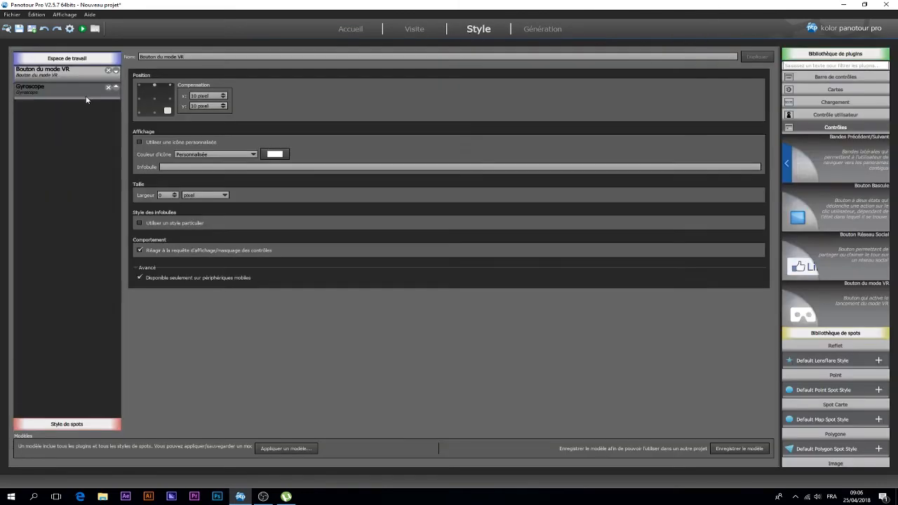
pyautogui.click(139, 142)
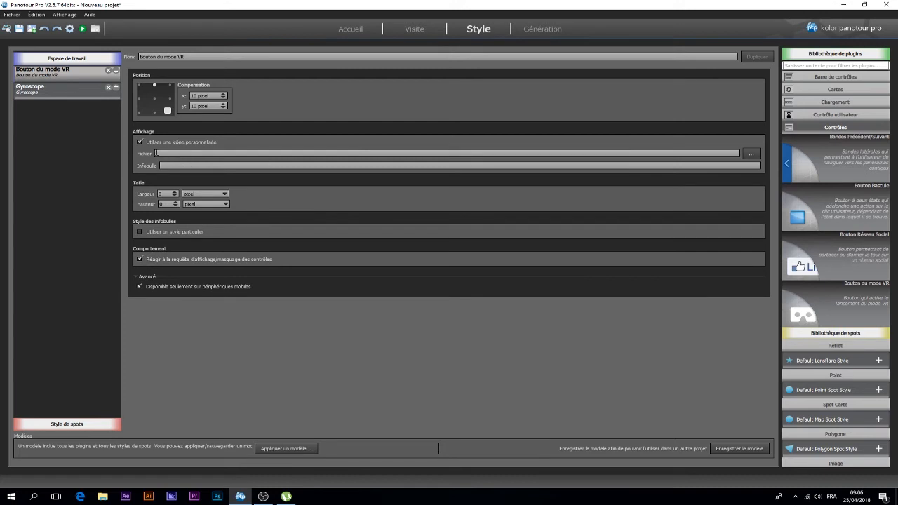
pyautogui.click(139, 143)
pyautogui.click(281, 159)
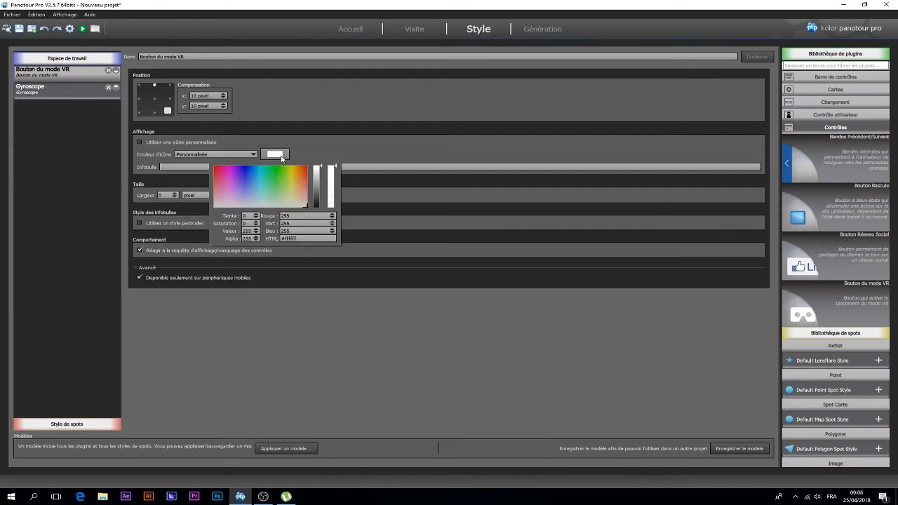
pyautogui.click(254, 197)
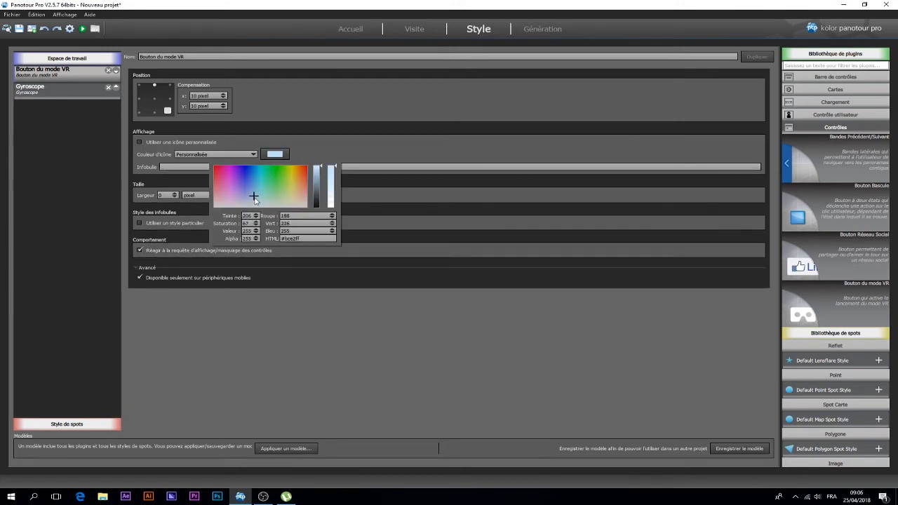
pyautogui.click(314, 156)
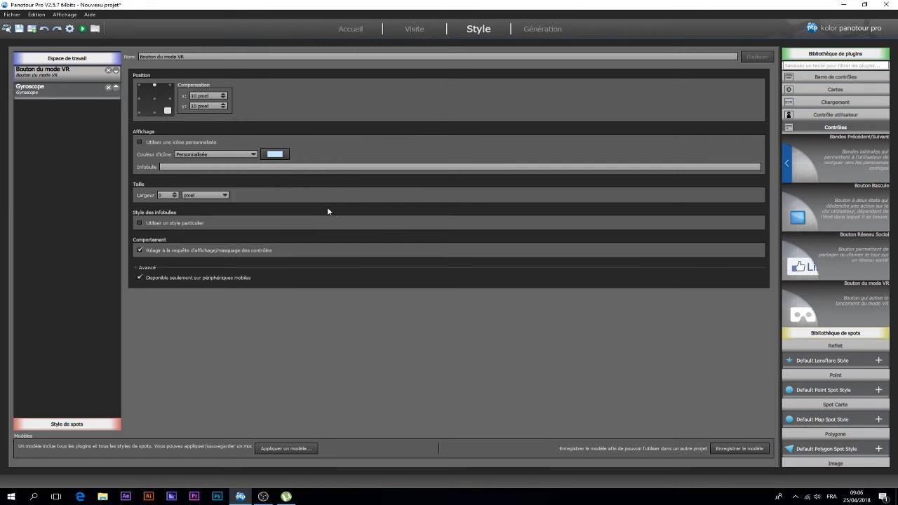
# Set the project's startup parameters to begin the tour with "Rotation automatique".
pyautogui.click(413, 30)
pyautogui.click(645, 305)
pyautogui.click(645, 310)
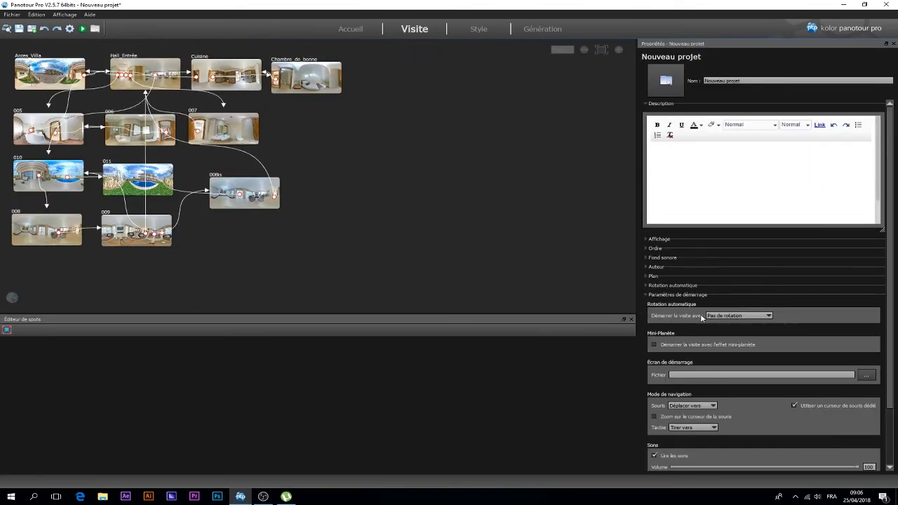
pyautogui.click(728, 315)
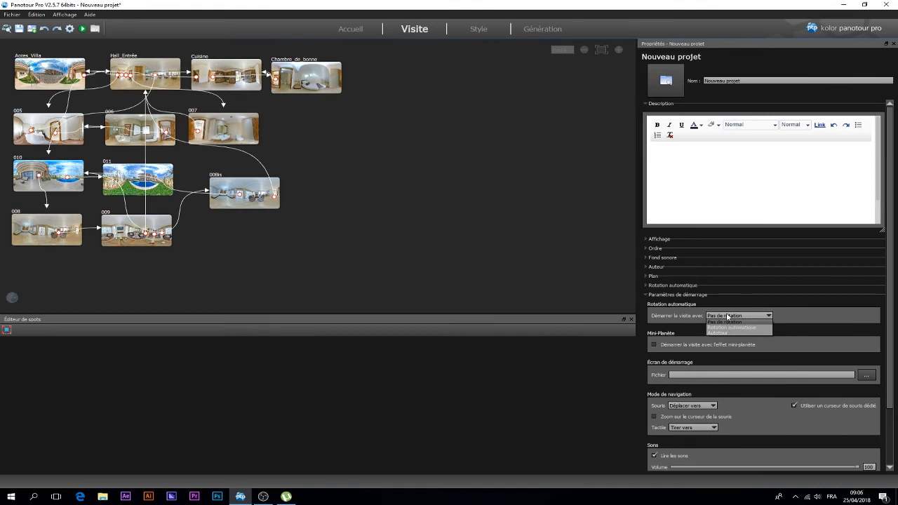
pyautogui.click(724, 326)
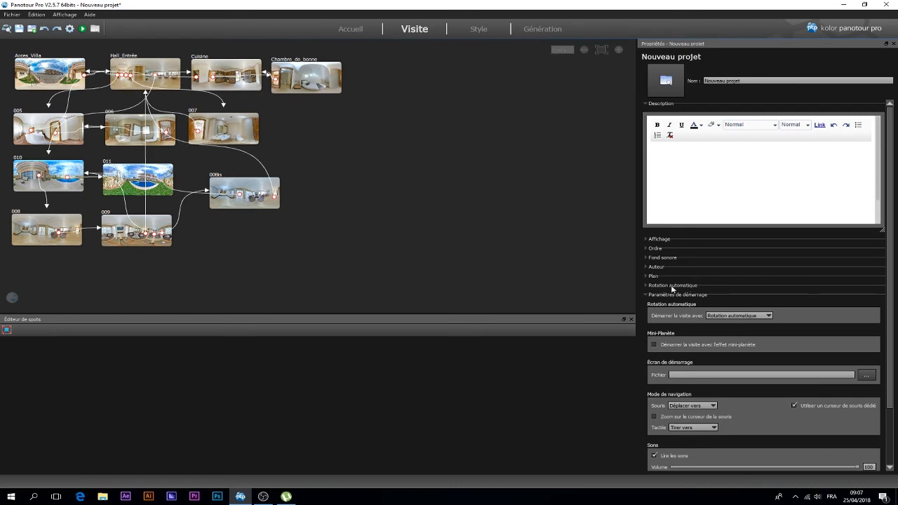
# Review the project's automatic rotation settings, keeping Autotour set to load the next panorama "après une rotation complète".
pyautogui.click(646, 287)
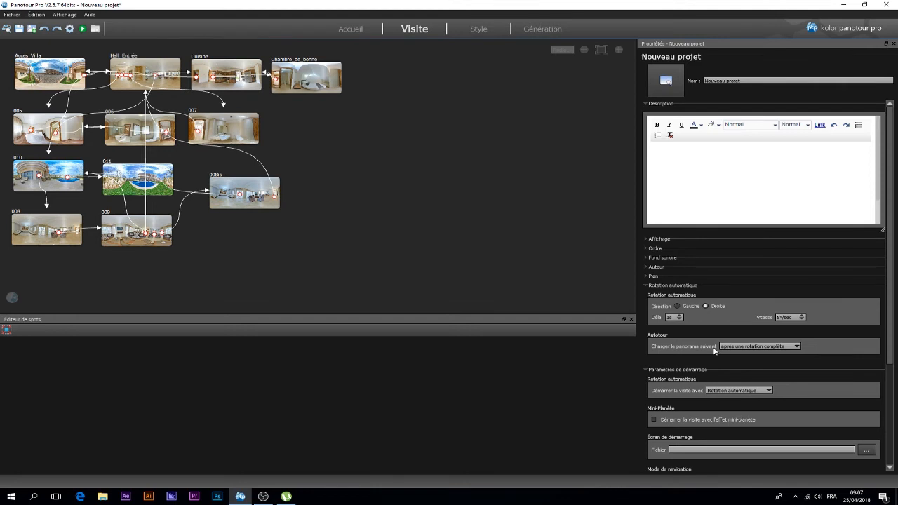
pyautogui.click(741, 346)
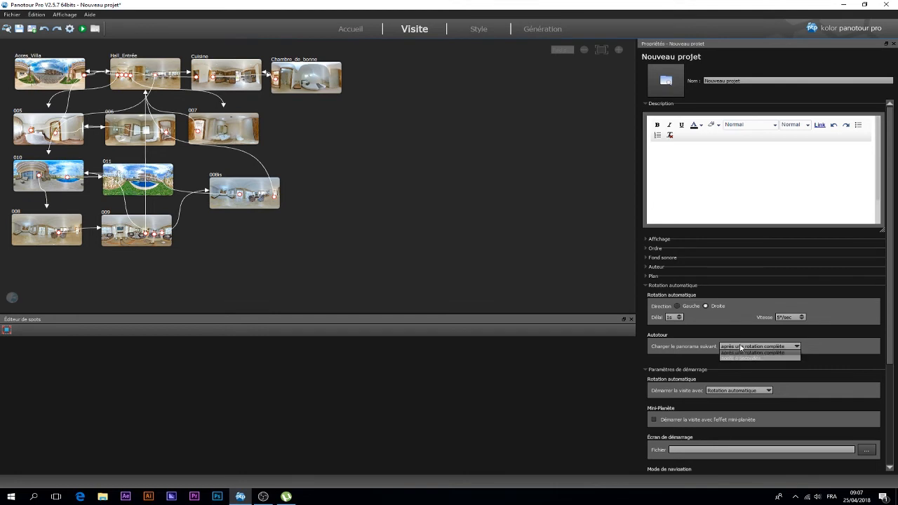
pyautogui.click(738, 346)
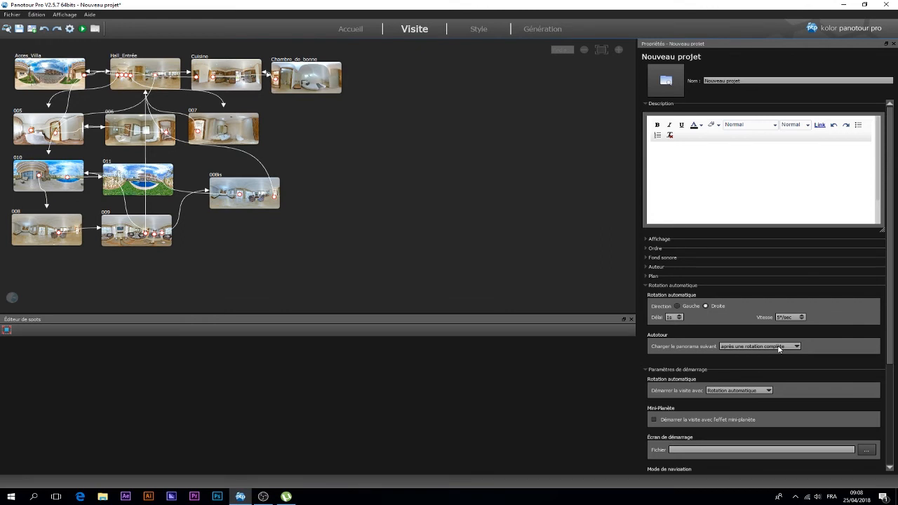
pyautogui.click(644, 285)
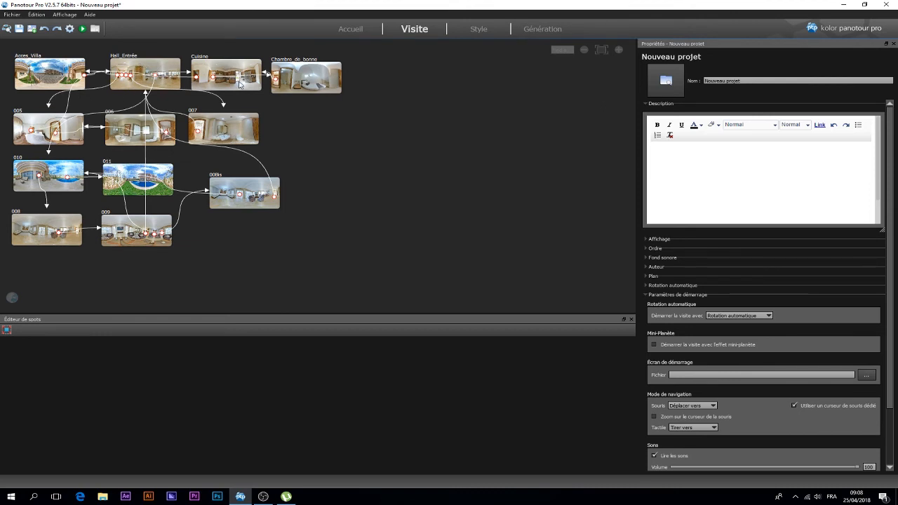
# Examine the project's panorama order and compare it with the Acces_Villa, Hall_Entrée and Cuisine panoramas in the tour layout.
pyautogui.click(45, 72)
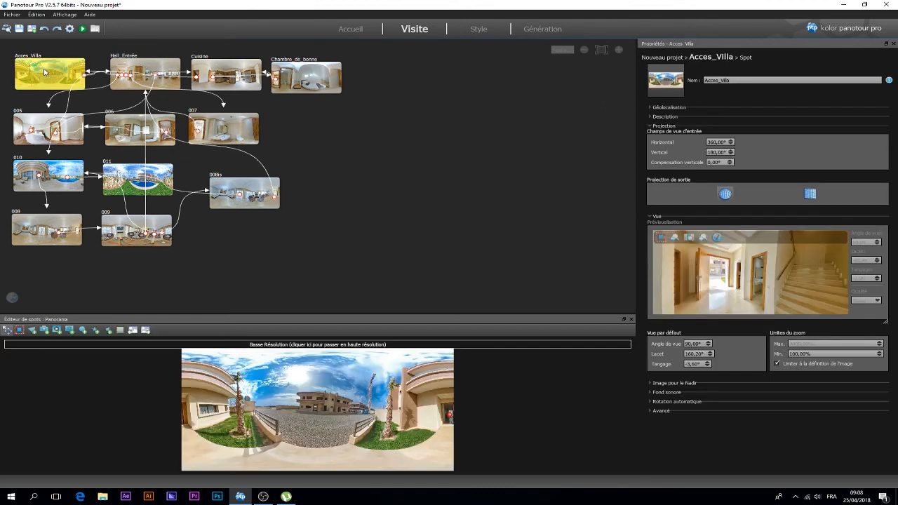
pyautogui.click(151, 67)
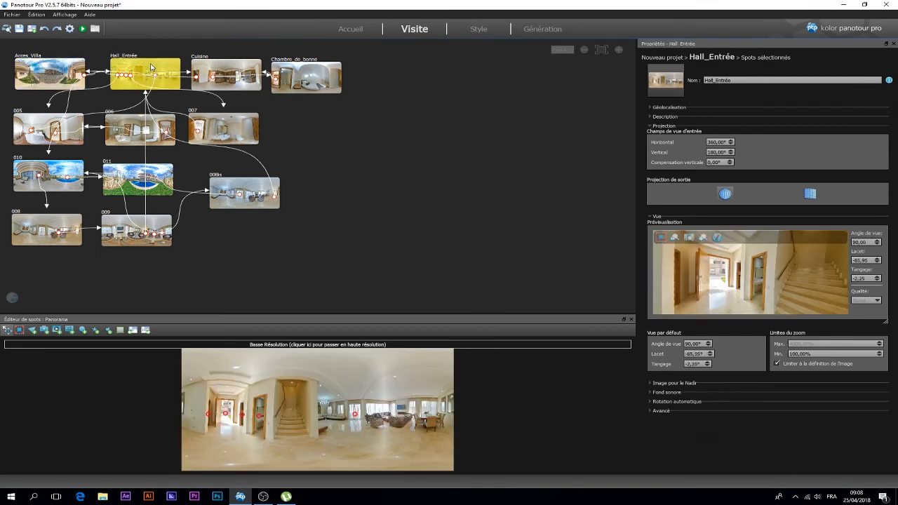
pyautogui.click(373, 173)
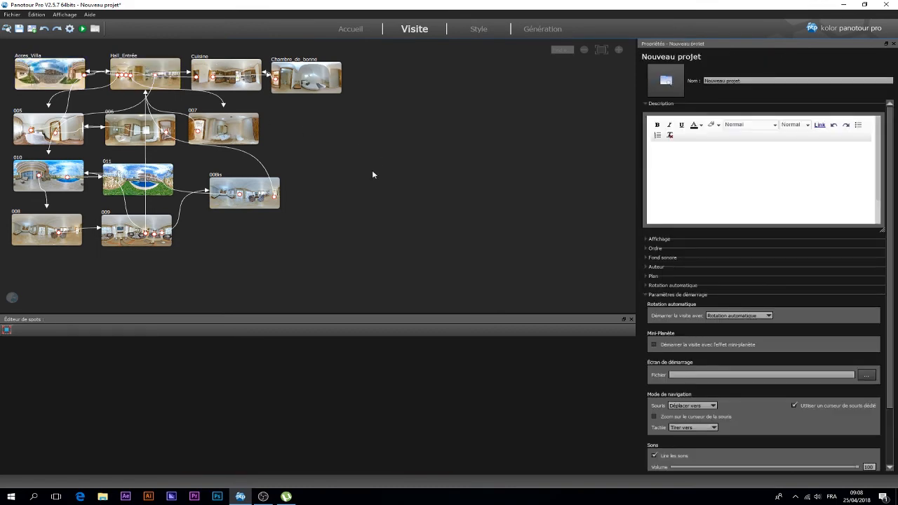
pyautogui.click(647, 250)
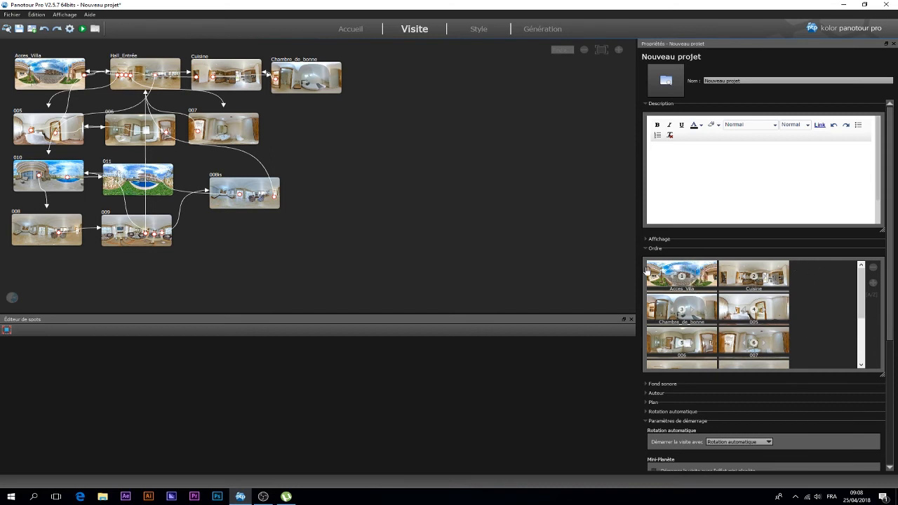
pyautogui.click(55, 71)
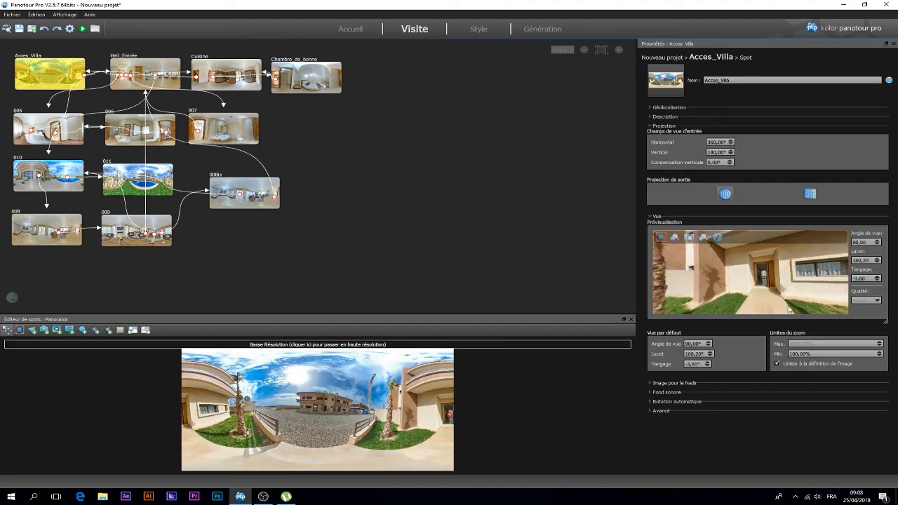
pyautogui.click(421, 252)
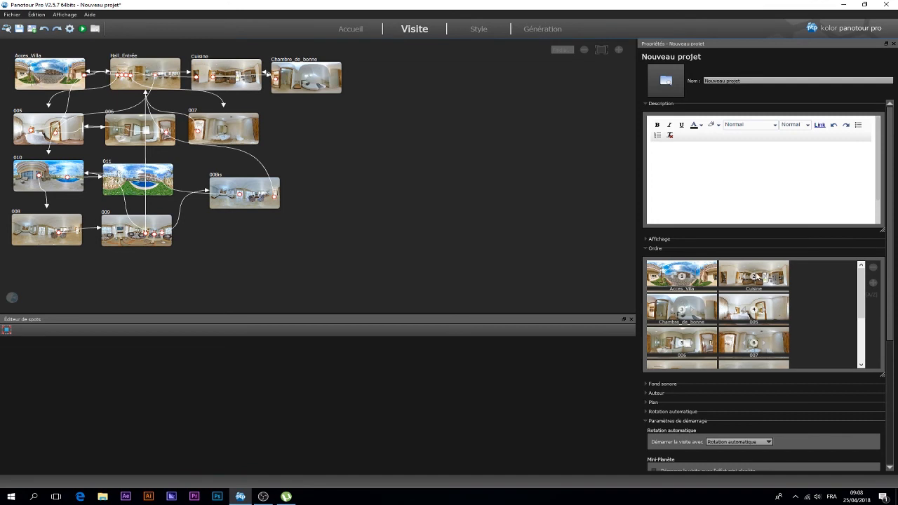
pyautogui.click(238, 86)
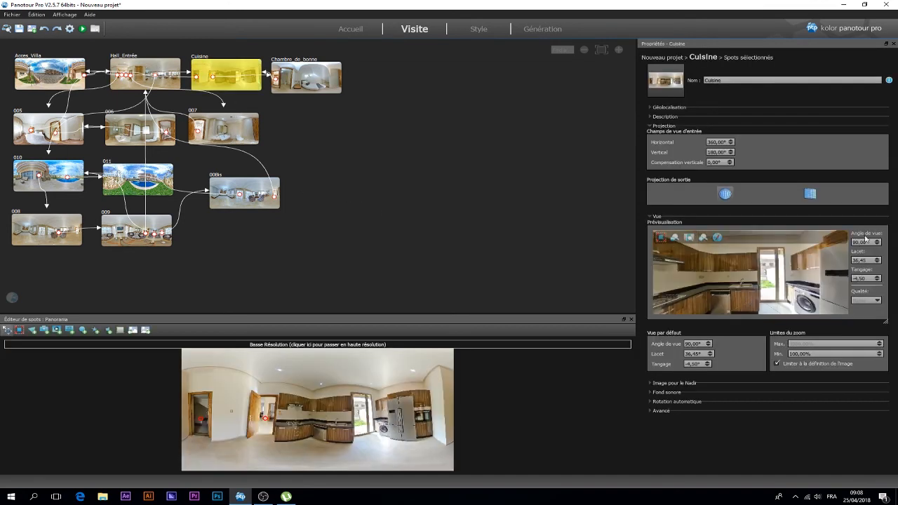
pyautogui.click(447, 221)
pyautogui.click(54, 74)
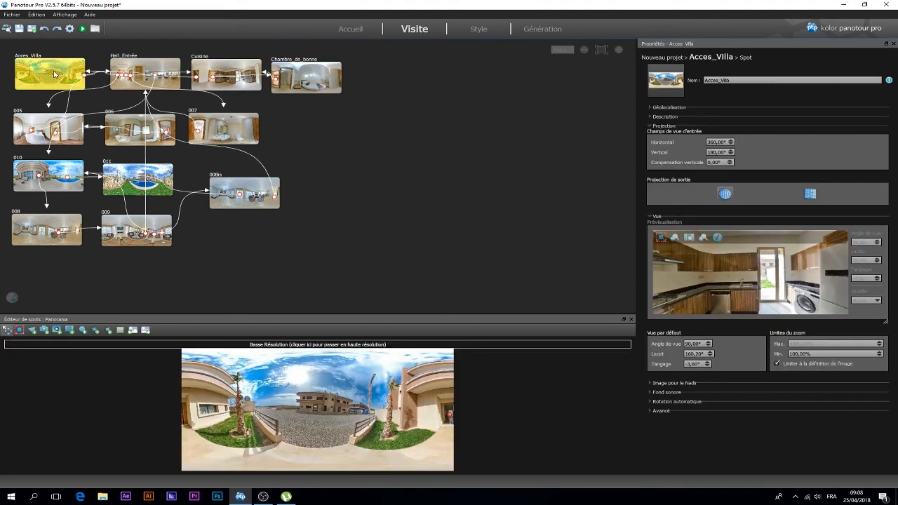
pyautogui.click(409, 213)
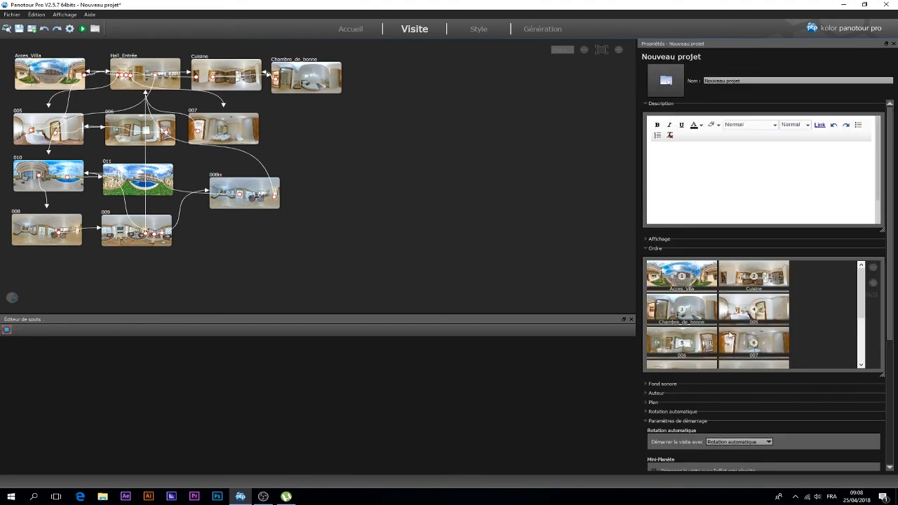
# Move the Hall_Entrée panorama to second place in the project's order, directly after Acces_Villa.
pyautogui.moveTo(862, 299); pyautogui.dragTo(861, 313)
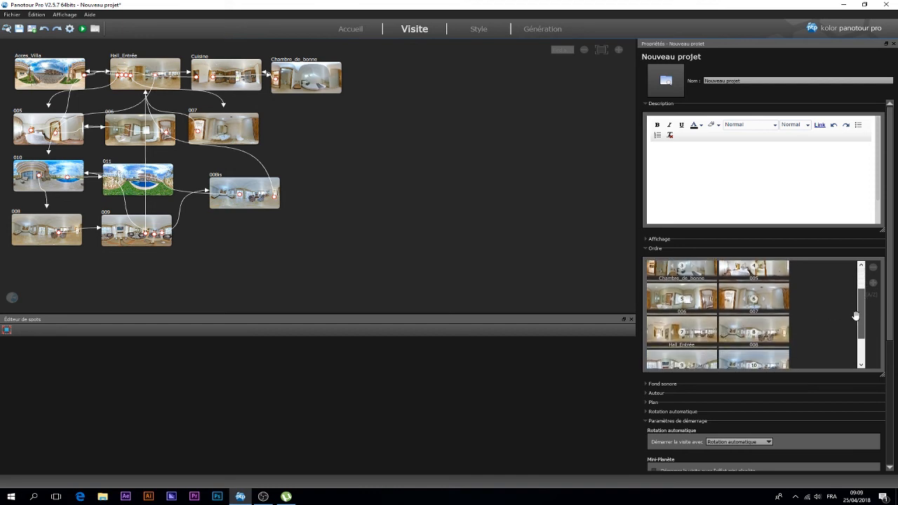
pyautogui.moveTo(694, 331); pyautogui.dragTo(772, 224)
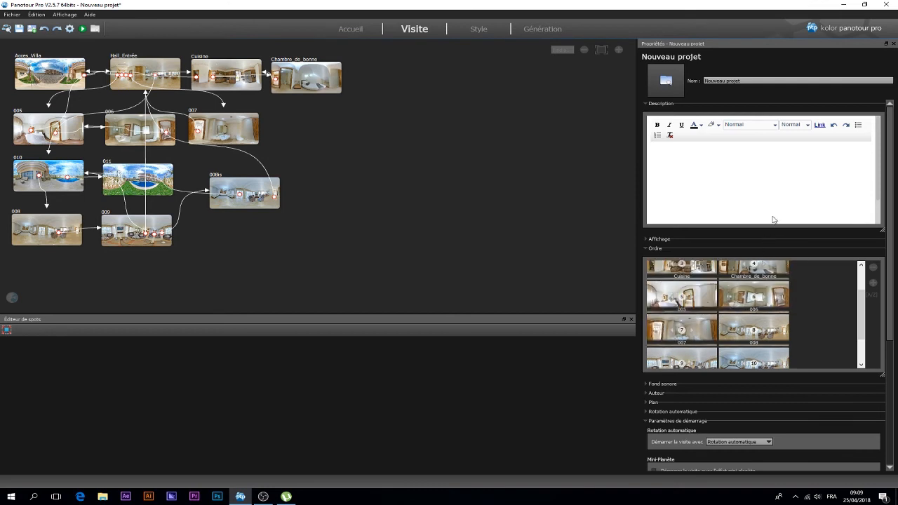
pyautogui.moveTo(862, 331); pyautogui.dragTo(862, 292)
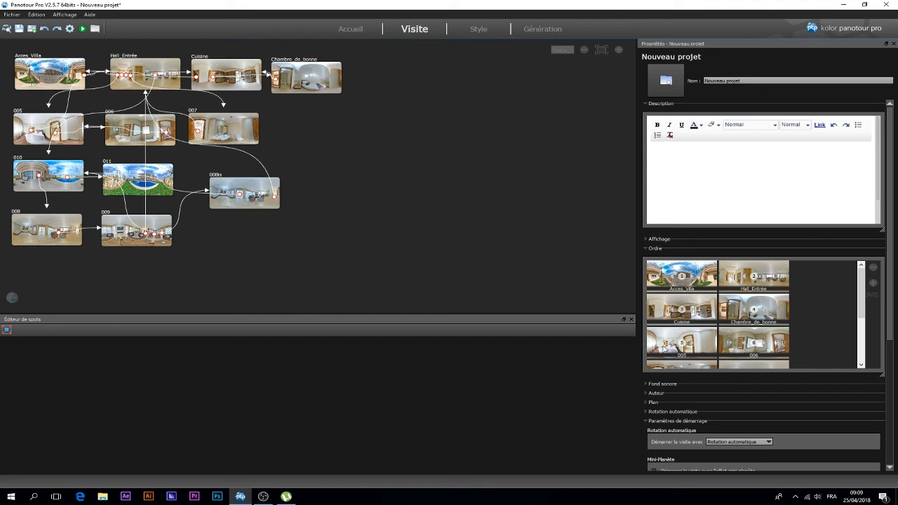
# Reorder the panoramas so that 005 is third, after Hall_Entrée, and 006 is fourth.
pyautogui.moveTo(665, 348)
pyautogui.mouseDown()
pyautogui.moveTo(671, 326)
pyautogui.moveTo(672, 335)
pyautogui.mouseUp()
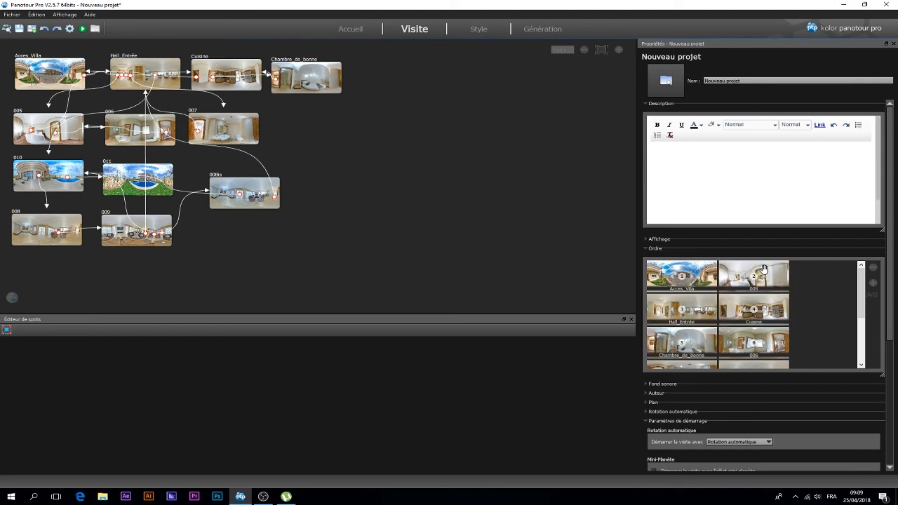
pyautogui.moveTo(762, 270); pyautogui.dragTo(706, 302)
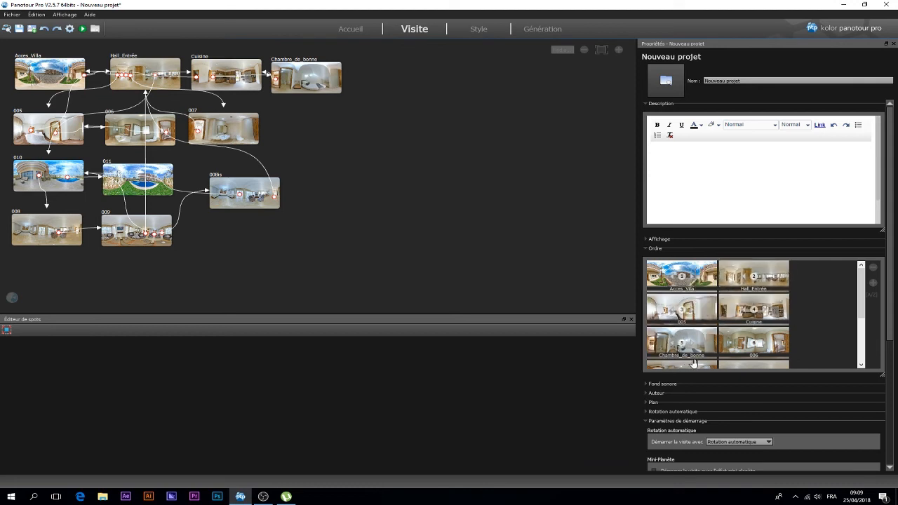
pyautogui.moveTo(759, 347); pyautogui.dragTo(756, 322)
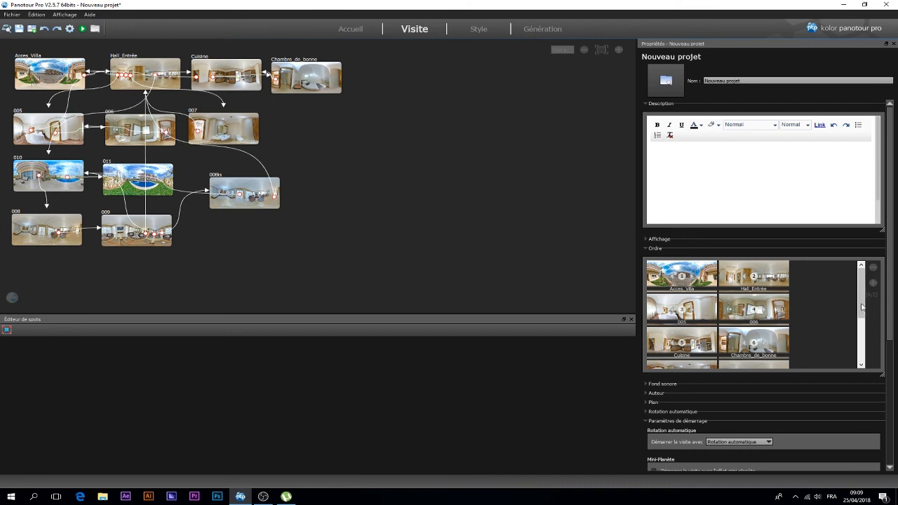
# Move panoramas 010 and 011 to ninth and tenth place in the project's order, between 008 and 009.
pyautogui.moveTo(861, 305); pyautogui.dragTo(856, 320)
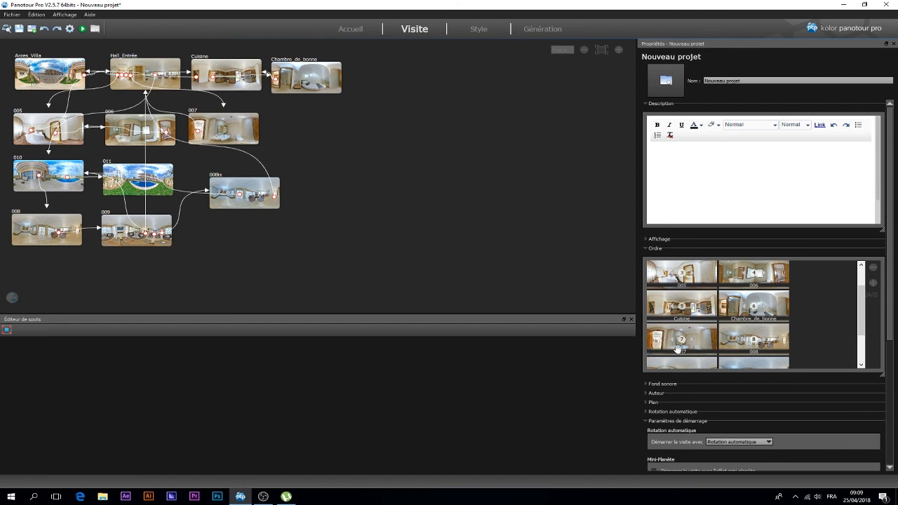
pyautogui.moveTo(861, 322); pyautogui.dragTo(861, 334)
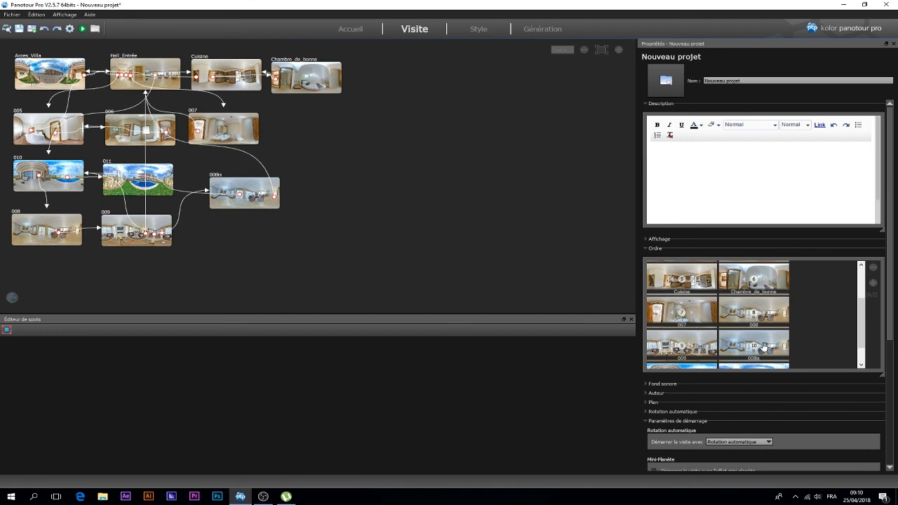
pyautogui.scroll(-1, 853, 324)
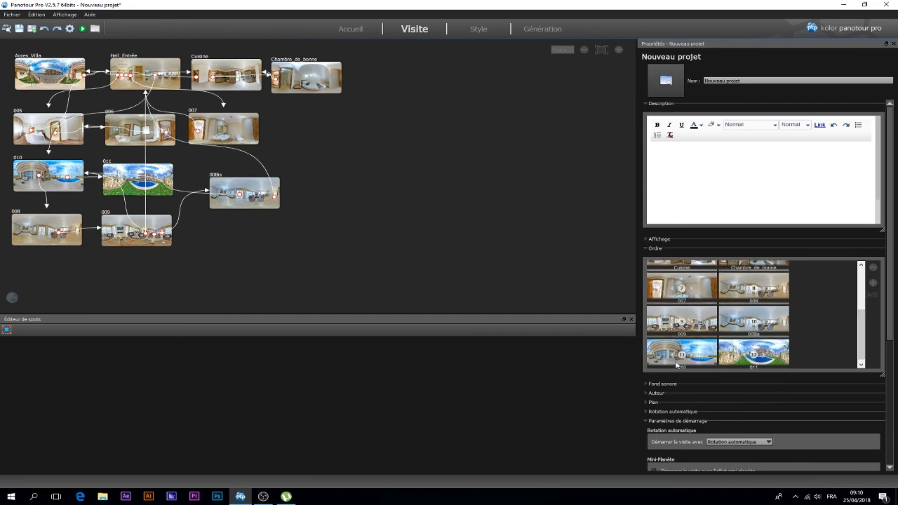
pyautogui.moveTo(678, 357); pyautogui.dragTo(691, 315)
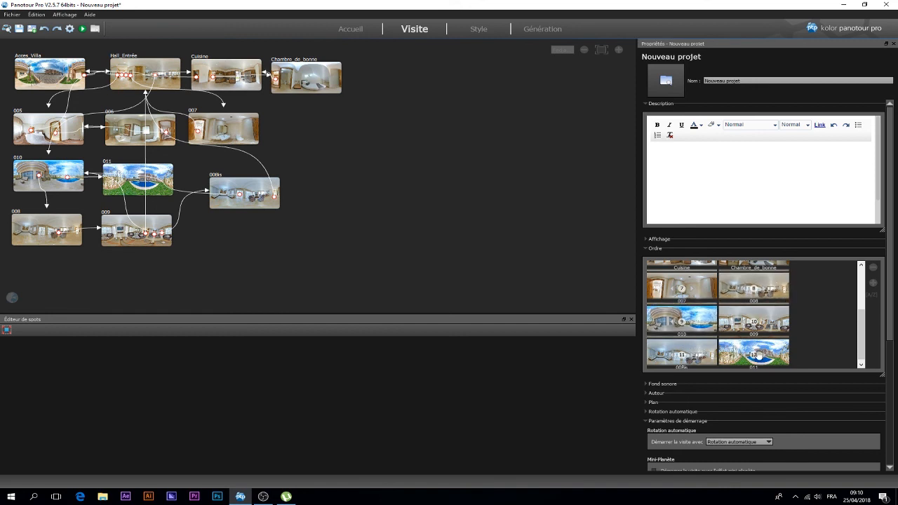
pyautogui.moveTo(758, 356); pyautogui.dragTo(729, 330)
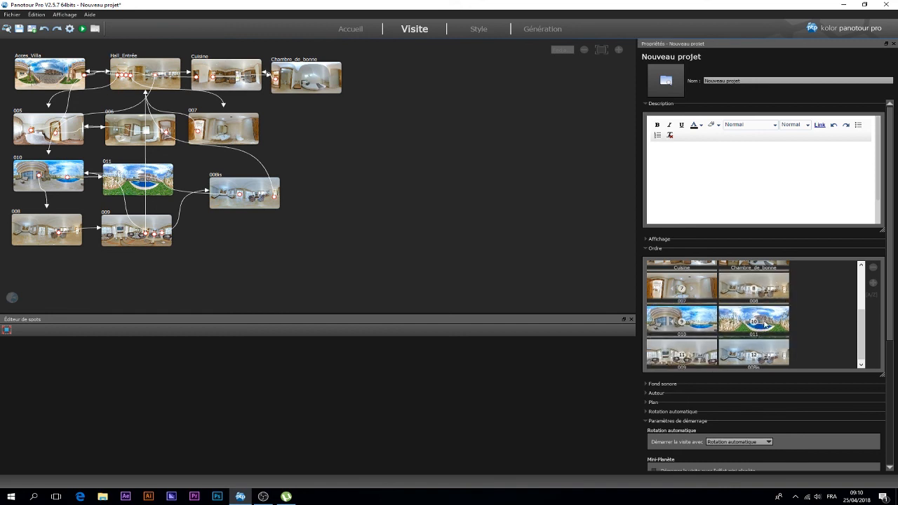
pyautogui.scroll(-1, 861, 334)
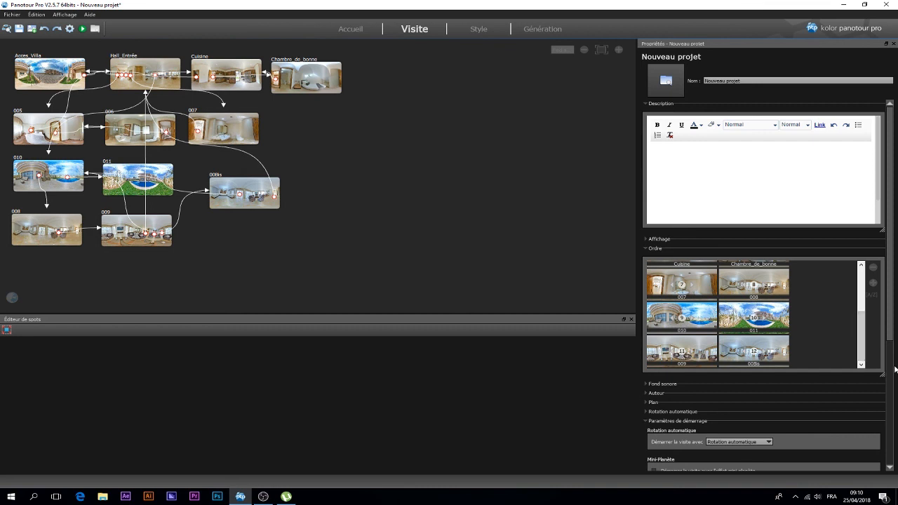
pyautogui.moveTo(860, 344); pyautogui.dragTo(863, 274)
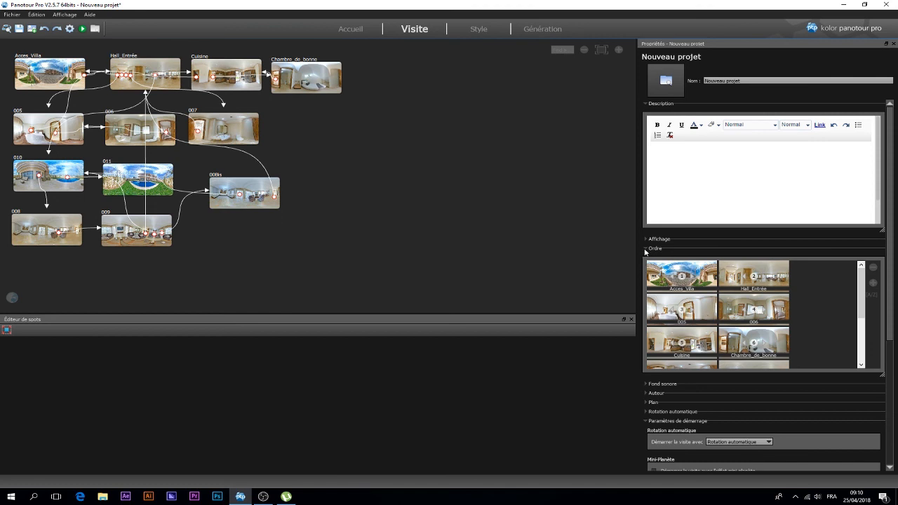
# Collapse the project's order and startup parameter sections and switch to the tour's style settings.
pyautogui.click(645, 249)
pyautogui.click(641, 306)
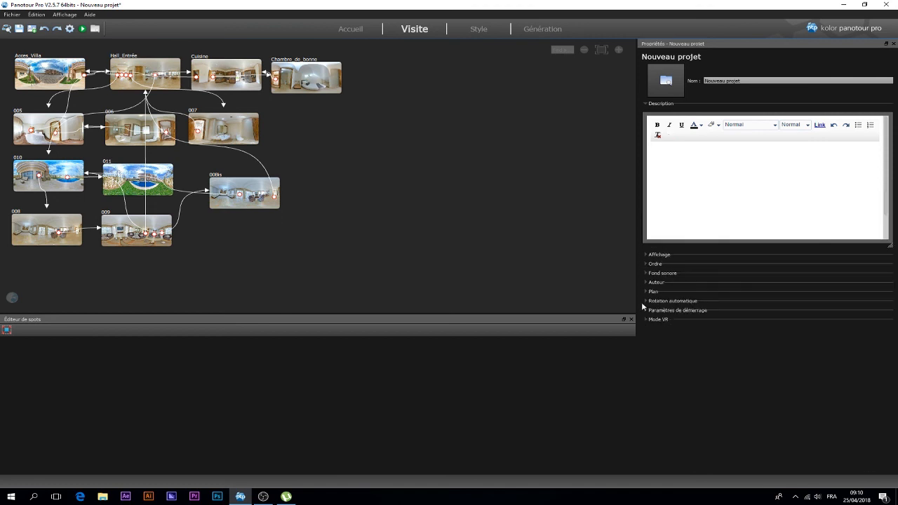
pyautogui.click(477, 30)
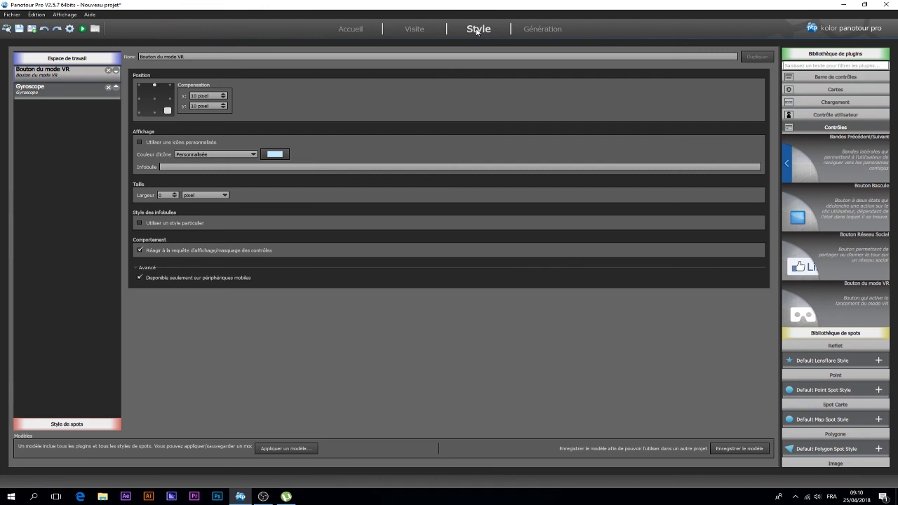